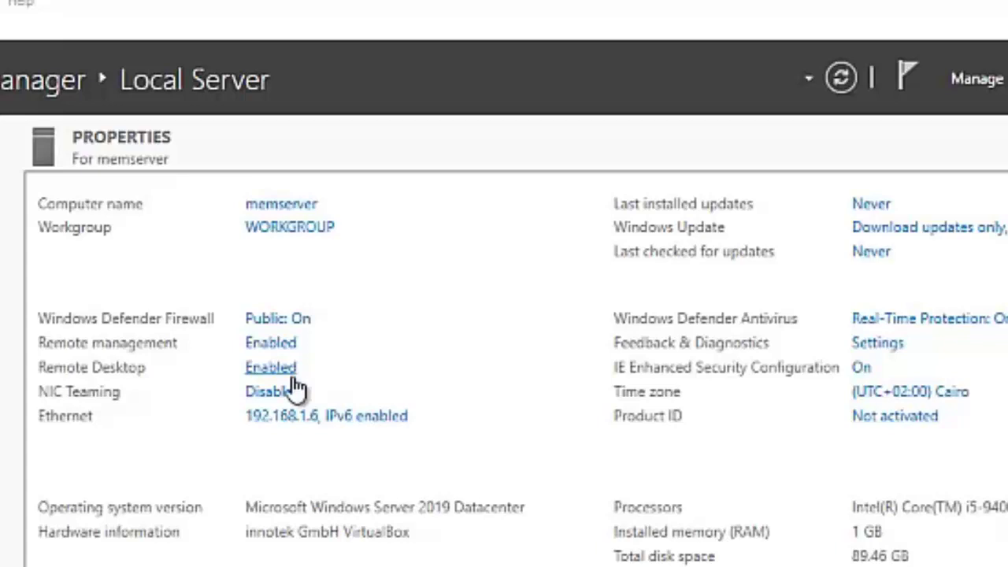
Open This PC in File Explorer and inspect the C: and D: drives
{"action": "left_click", "coordinate": [283, 371]}
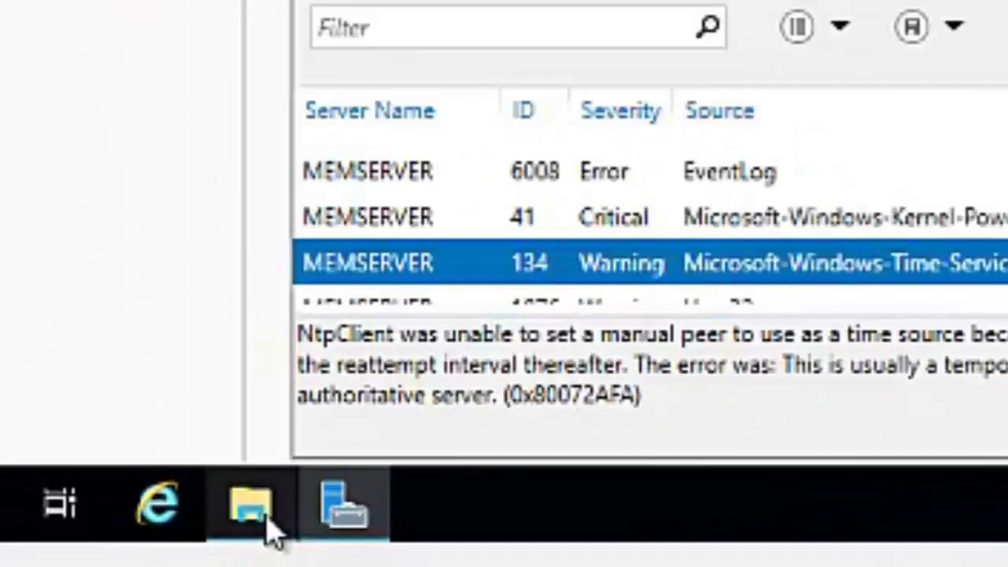
{"action": "left_click", "coordinate": [264, 521]}
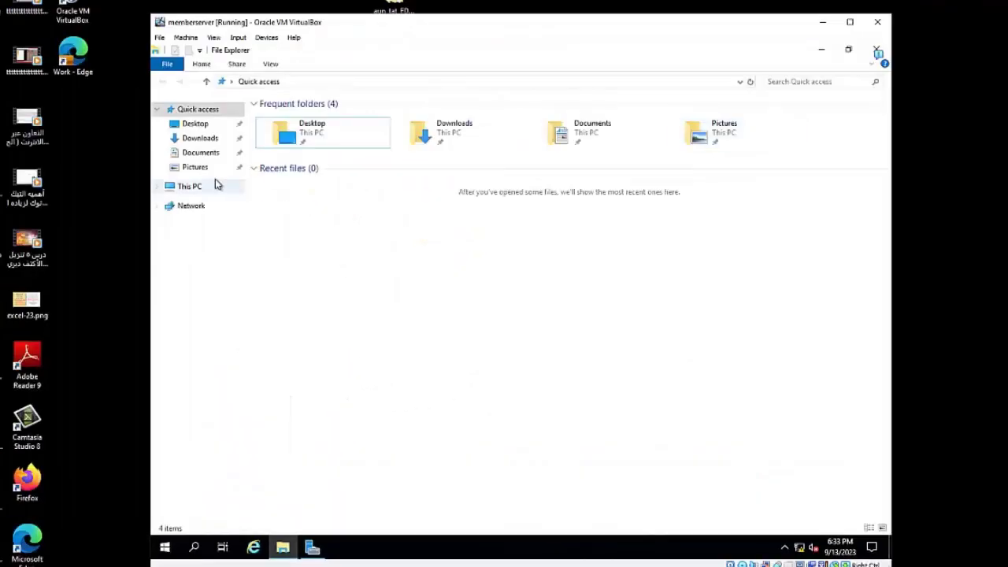
{"action": "left_click", "coordinate": [191, 188]}
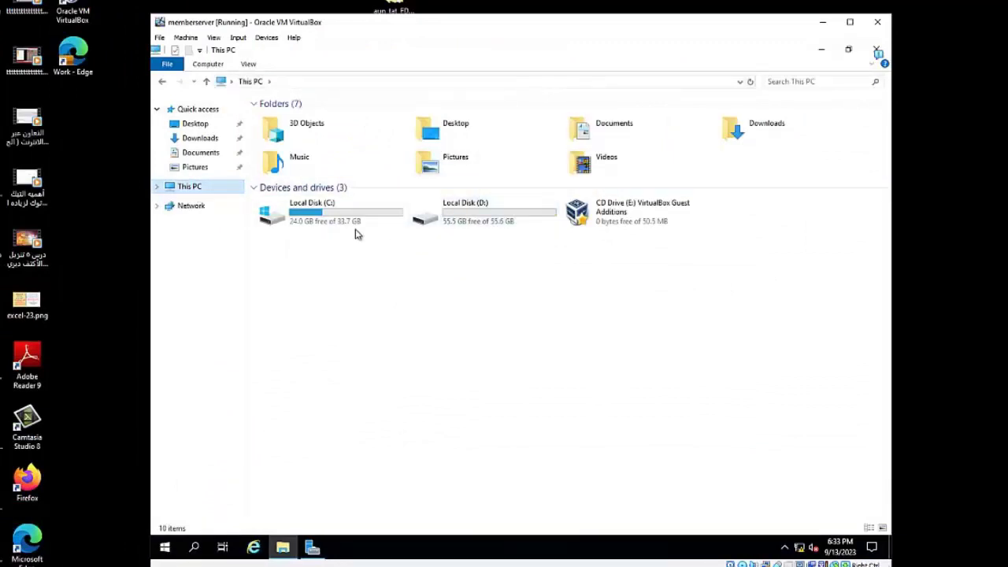
{"action": "left_click", "coordinate": [331, 221]}
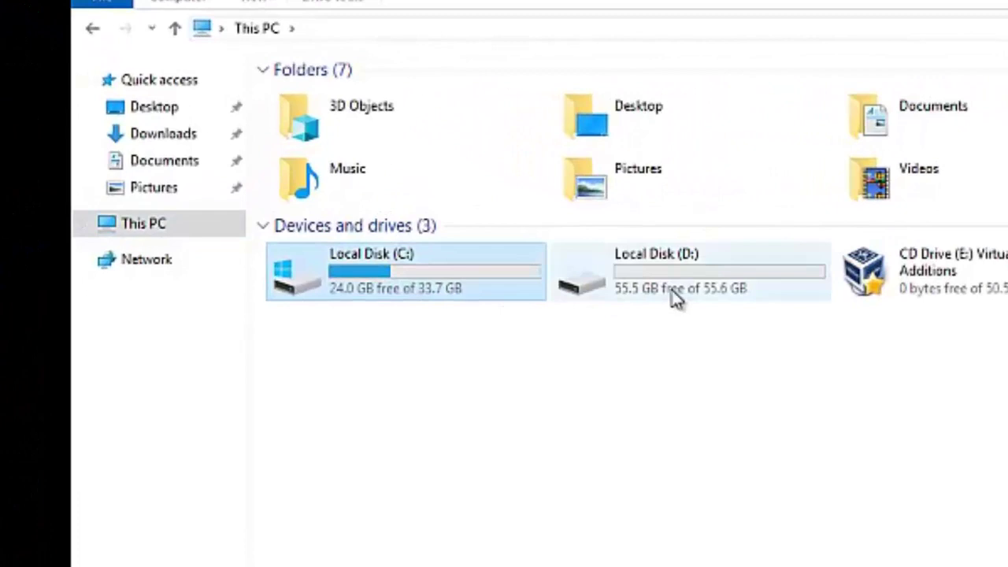
{"action": "left_click", "coordinate": [676, 298]}
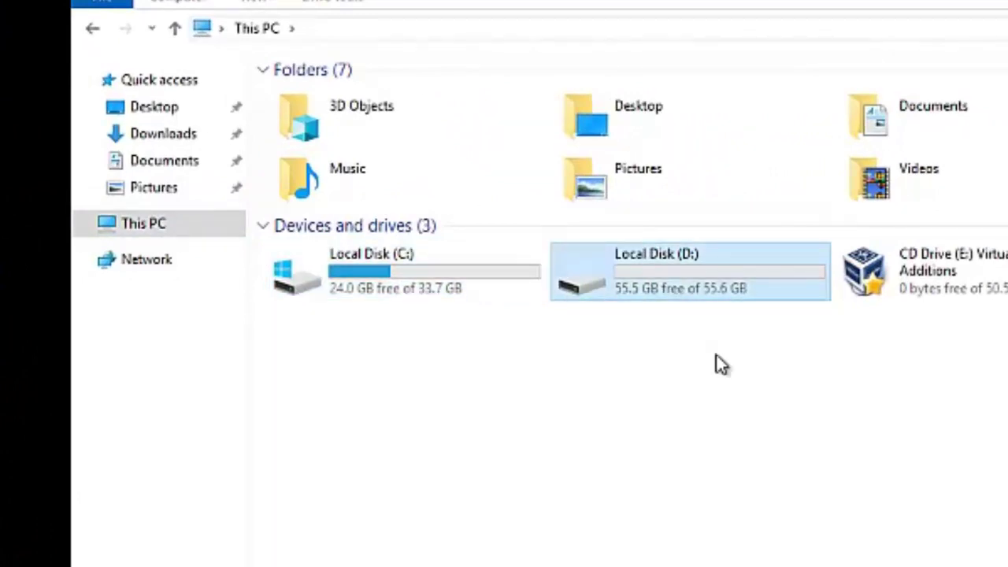
Open the computer's management view from This PC's context menu
{"action": "mouse_move", "coordinate": [683, 268]}
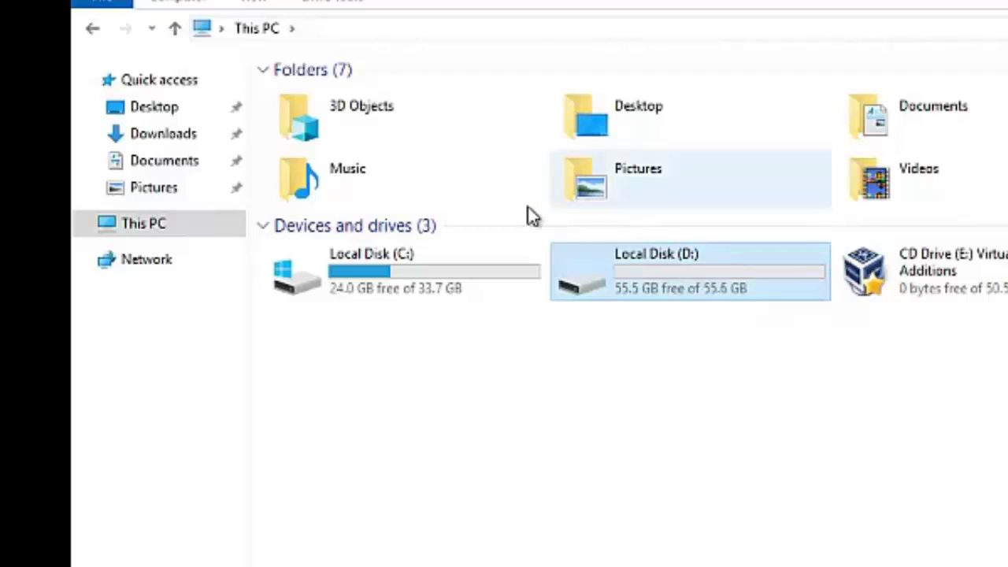
{"action": "right_click", "coordinate": [164, 225]}
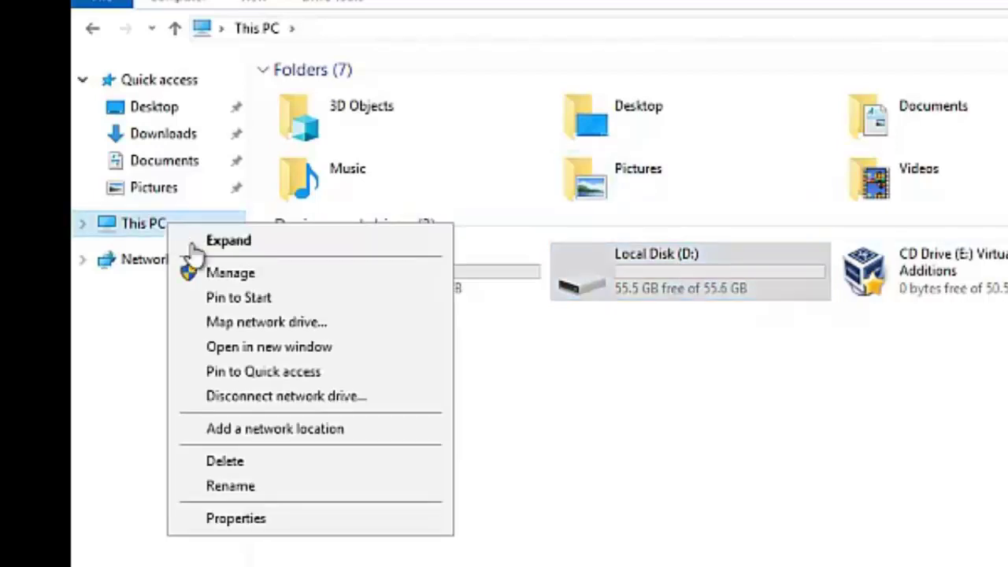
{"action": "left_click", "coordinate": [230, 273]}
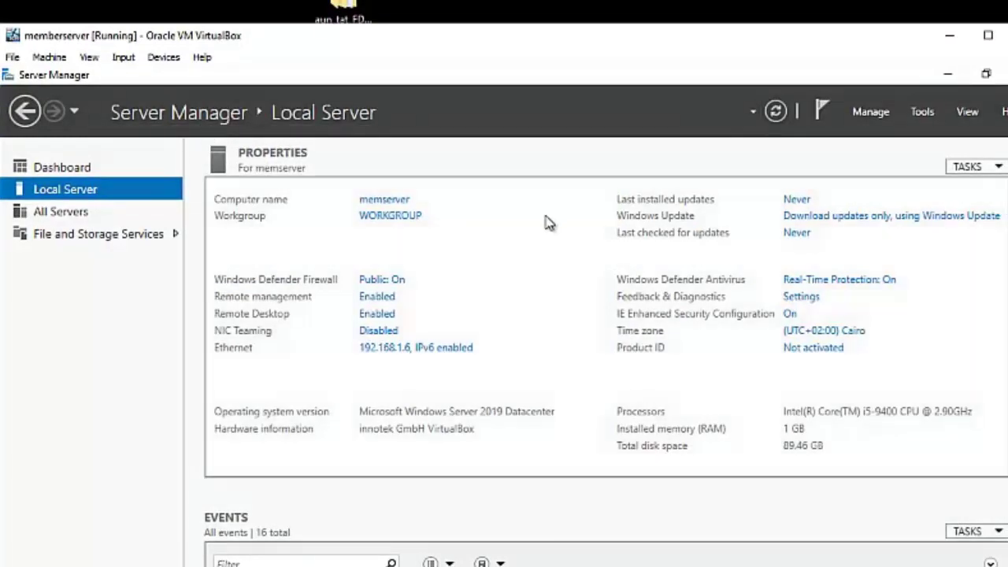
Open Computer Management from Tools and show Disk Management for Disk 0
{"action": "left_click", "coordinate": [921, 112]}
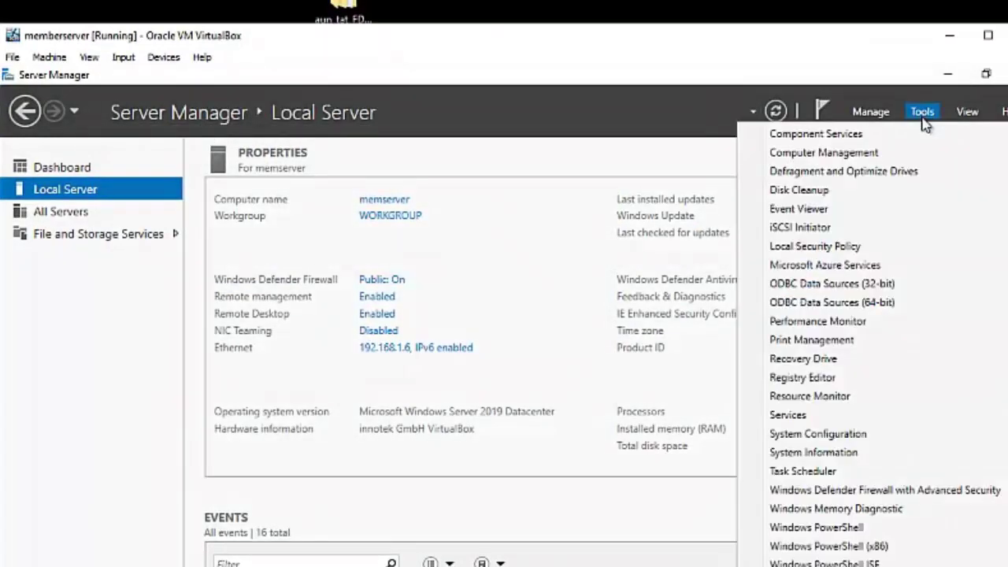
{"action": "left_click", "coordinate": [846, 155]}
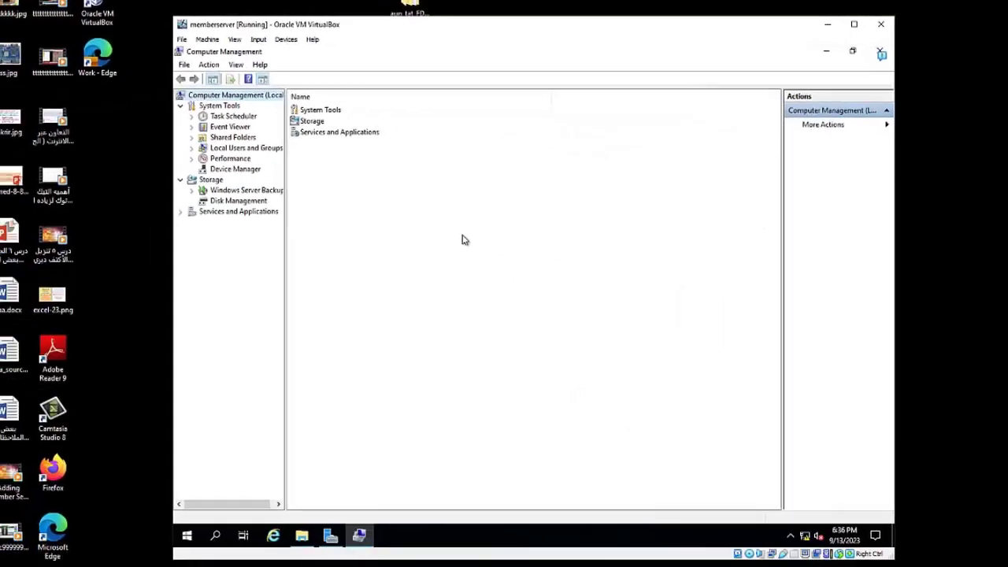
{"action": "left_click", "coordinate": [246, 201]}
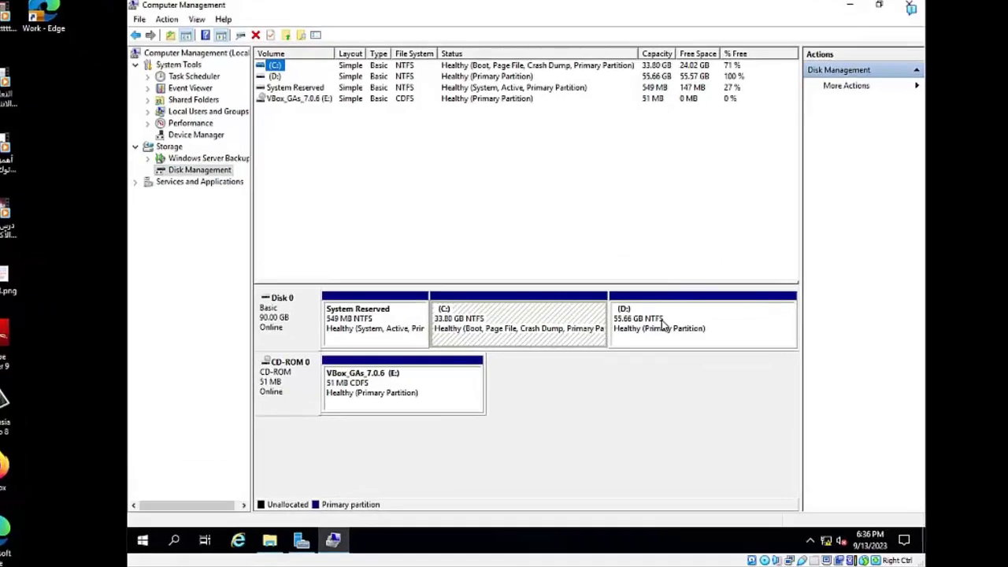
Delete the 55.66 GB D: volume, leaving its space on Disk 0 unallocated
{"action": "right_click", "coordinate": [667, 320]}
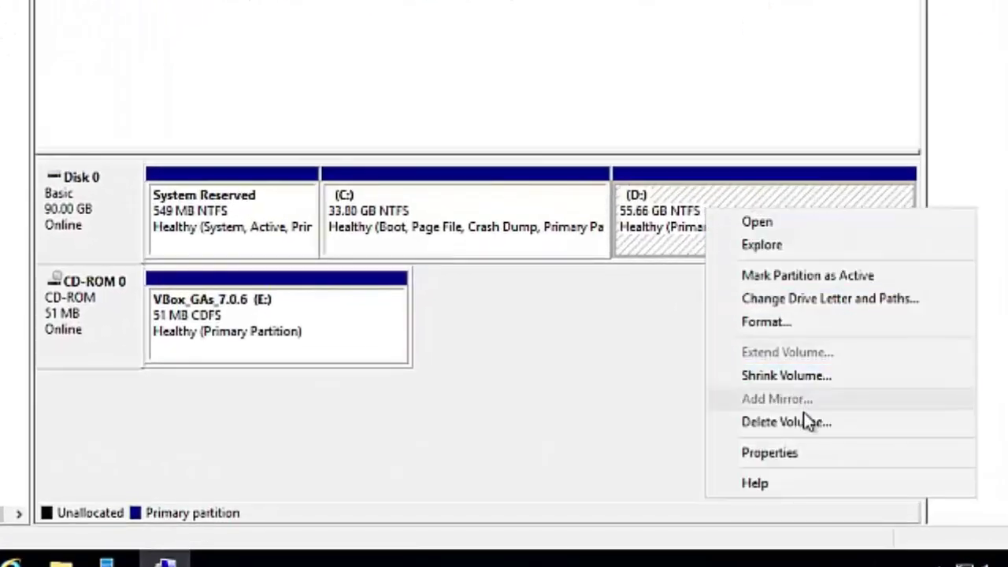
{"action": "left_click", "coordinate": [756, 422]}
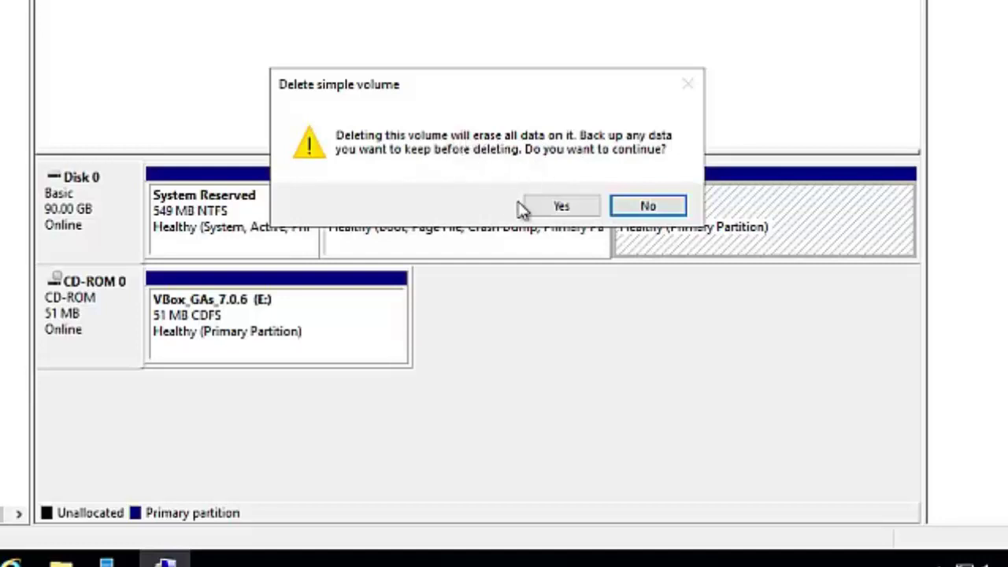
{"action": "left_click", "coordinate": [571, 207]}
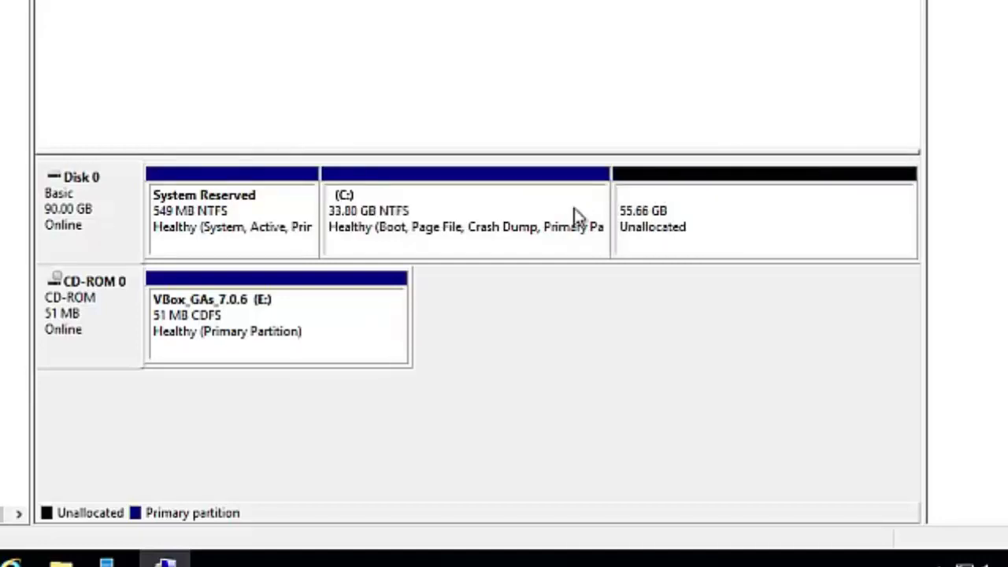
{"action": "right_click", "coordinate": [714, 214]}
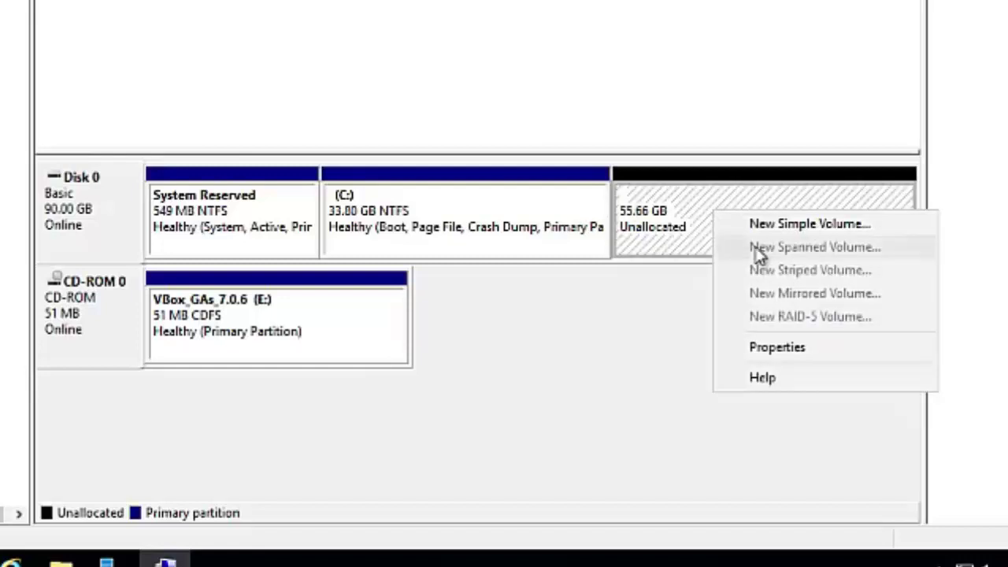
Set up a 20000 MB simple volume on drive D: labelled salesdoc
{"action": "left_click", "coordinate": [796, 225]}
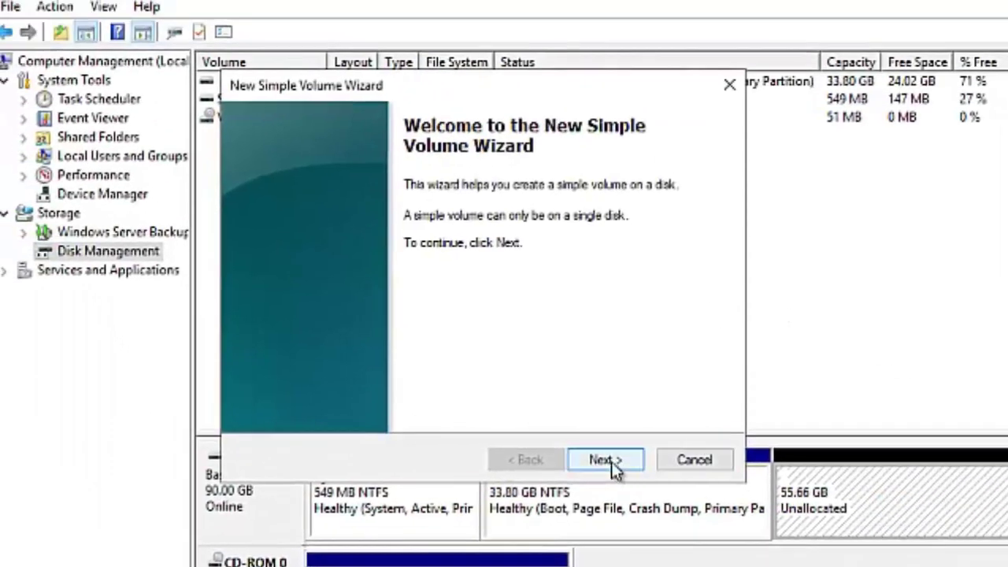
{"action": "left_click", "coordinate": [607, 460]}
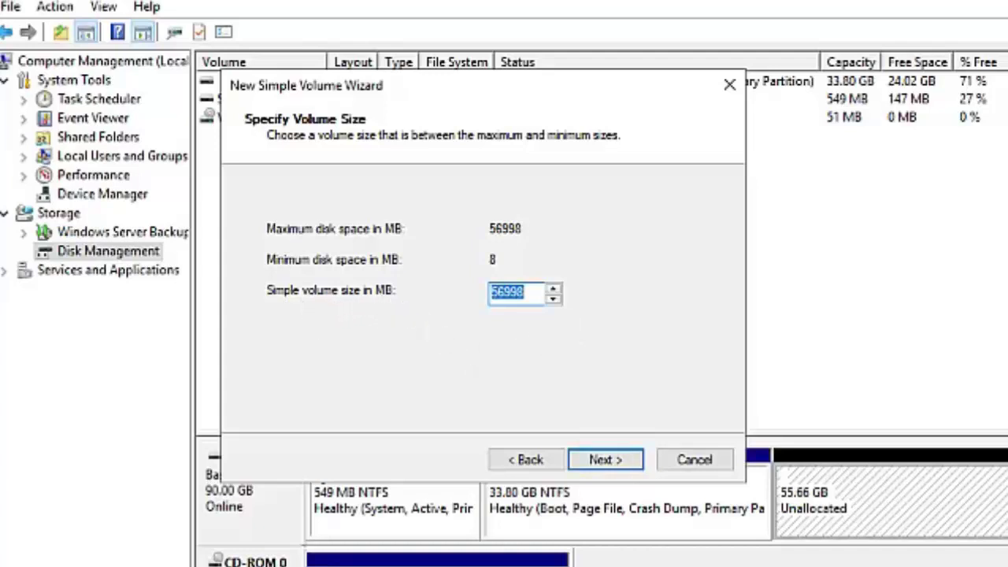
{"action": "type", "text": "20000"}
{"action": "left_click", "coordinate": [605, 461]}
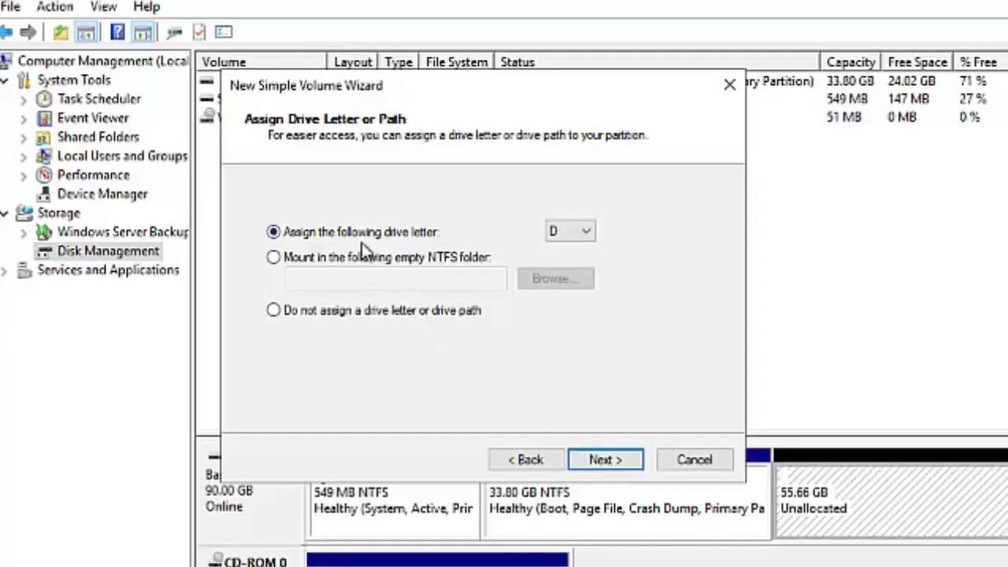
{"action": "left_click", "coordinate": [582, 232]}
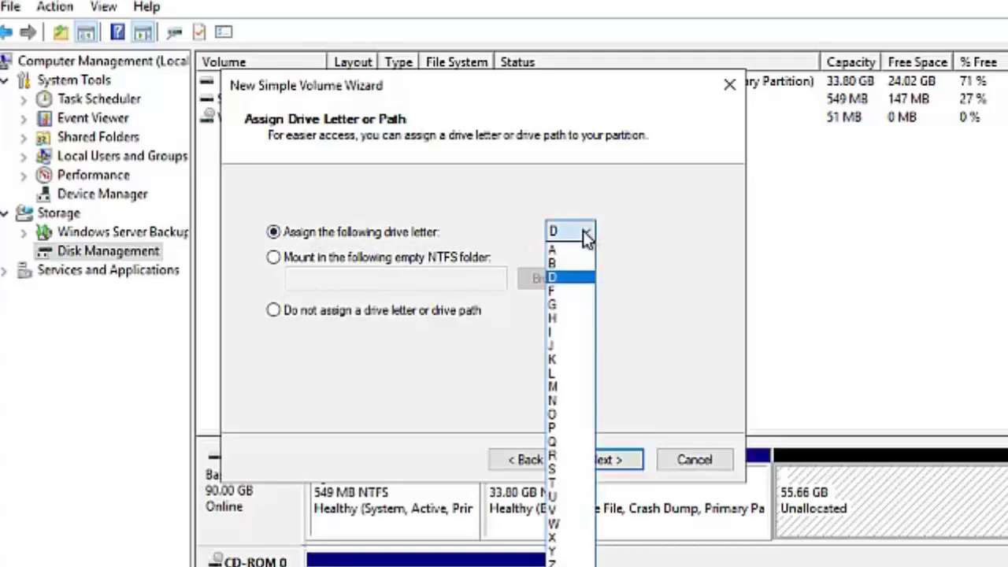
{"action": "left_click", "coordinate": [587, 239]}
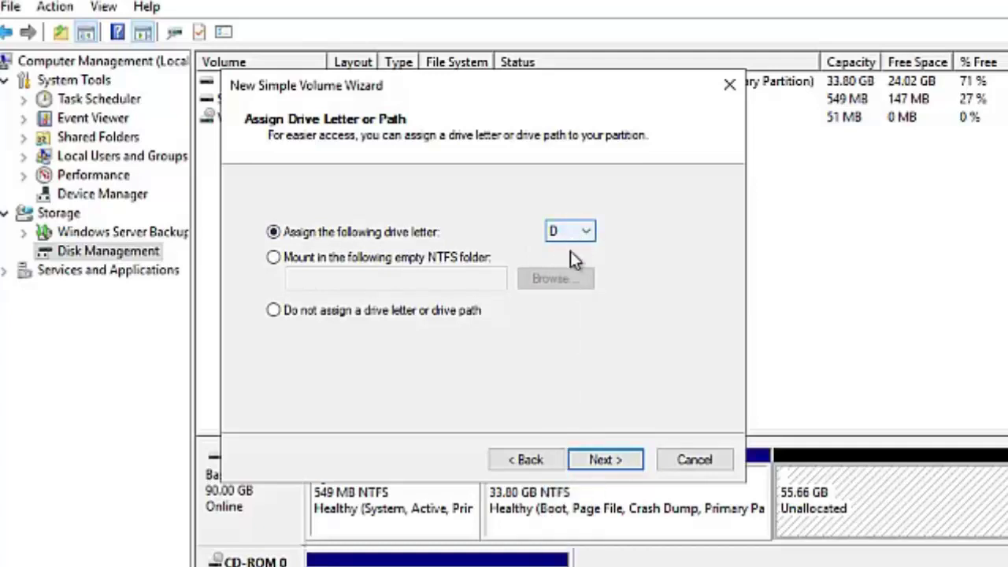
{"action": "left_click", "coordinate": [617, 462]}
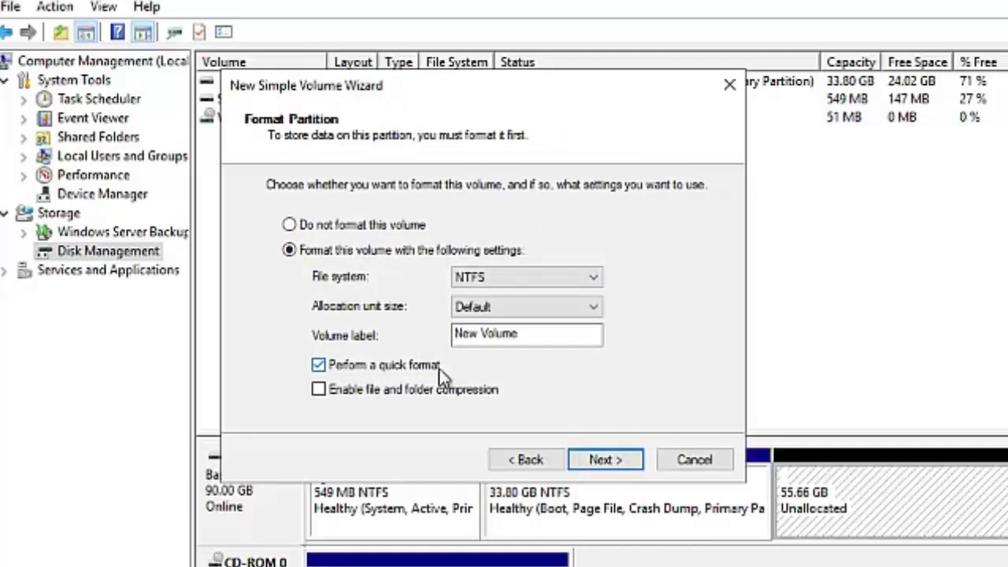
{"action": "left_click", "coordinate": [516, 334]}
{"action": "left_click_drag", "start_coordinate": [519, 334], "coordinate": [445, 337]}
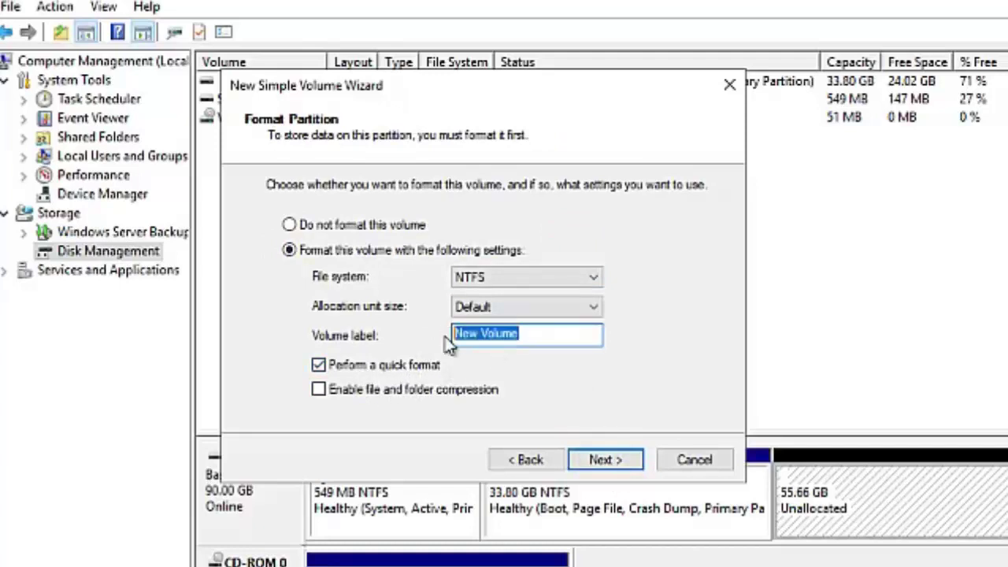
{"action": "type", "text": "salesdoc"}
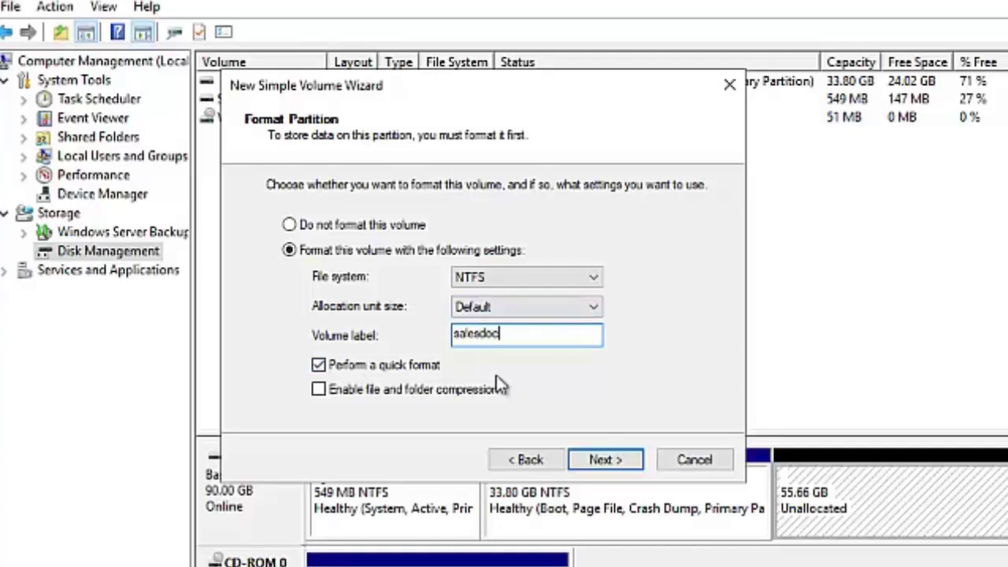
{"action": "left_click", "coordinate": [602, 459]}
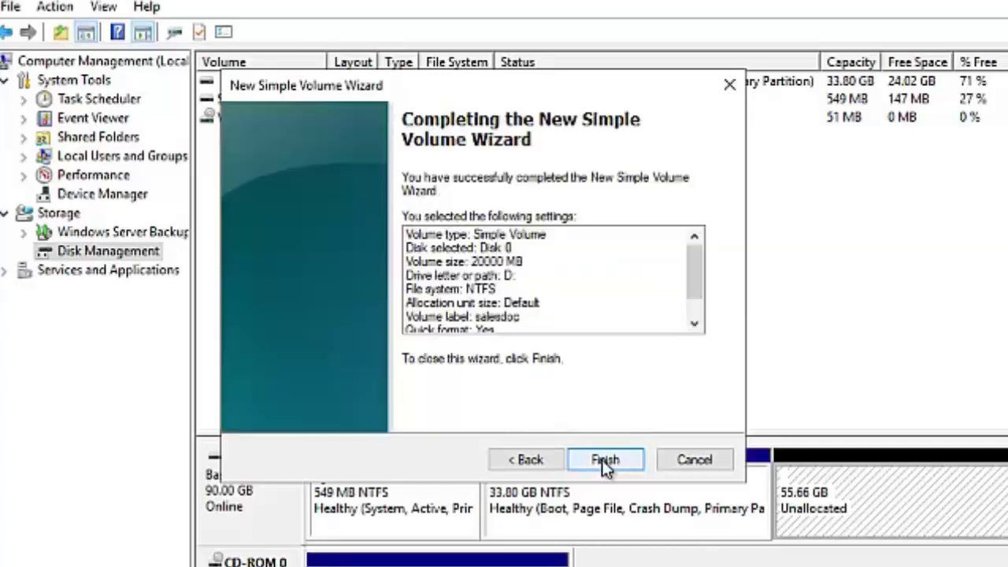
Finish the salesdoc volume and start a 36998 MB volume in the remaining space
{"action": "left_click", "coordinate": [611, 460]}
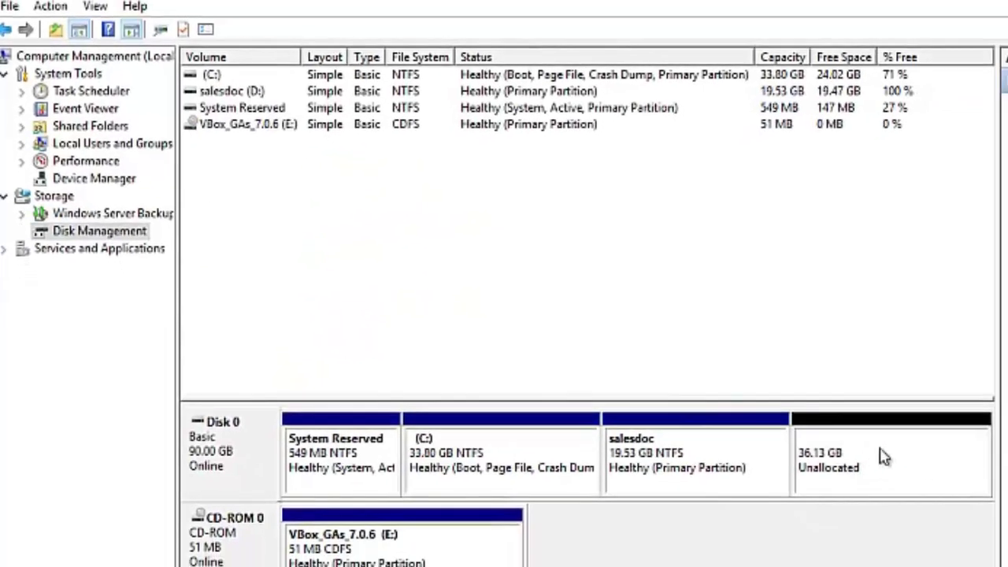
{"action": "right_click", "coordinate": [840, 446]}
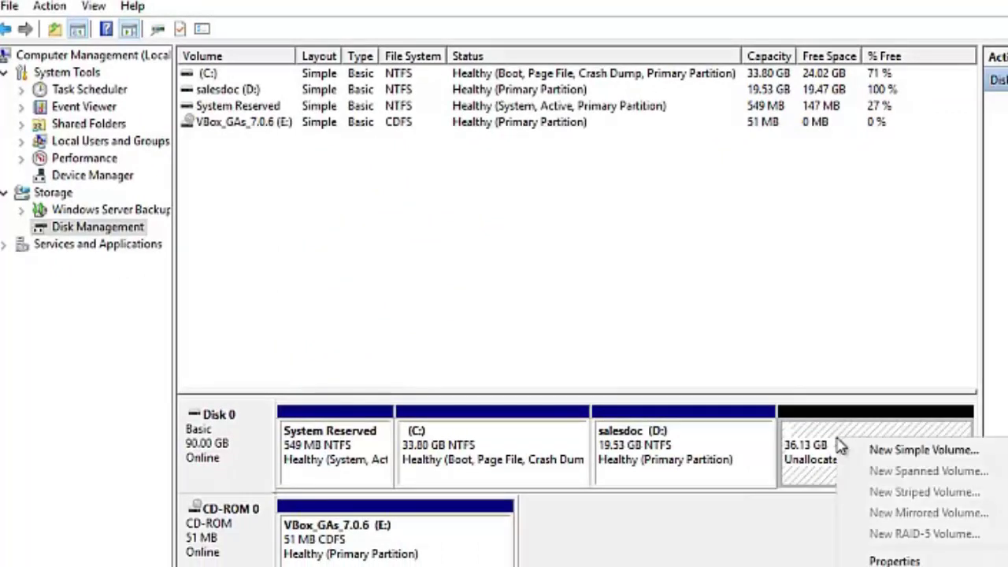
{"action": "left_click", "coordinate": [884, 453]}
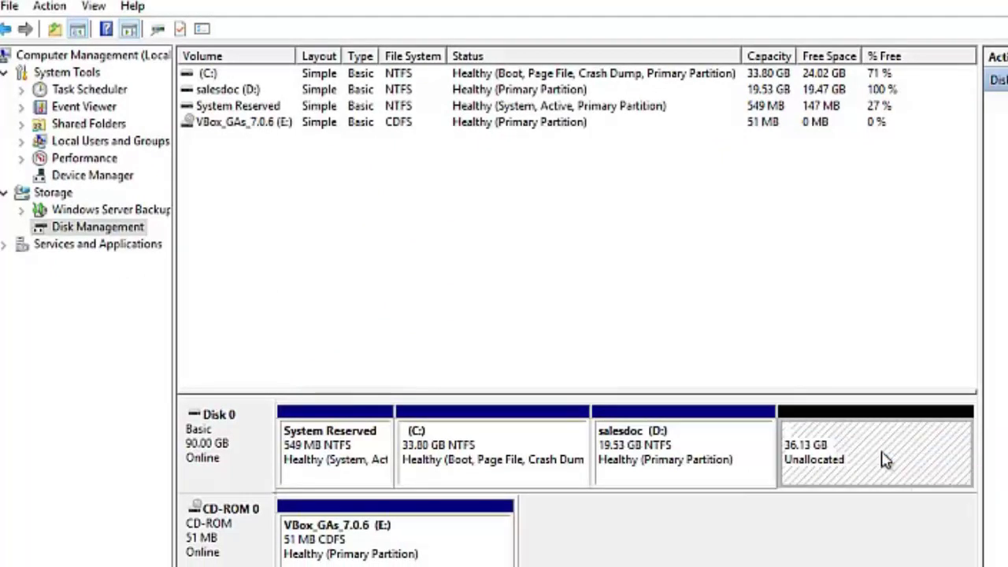
{"action": "left_click", "coordinate": [547, 415]}
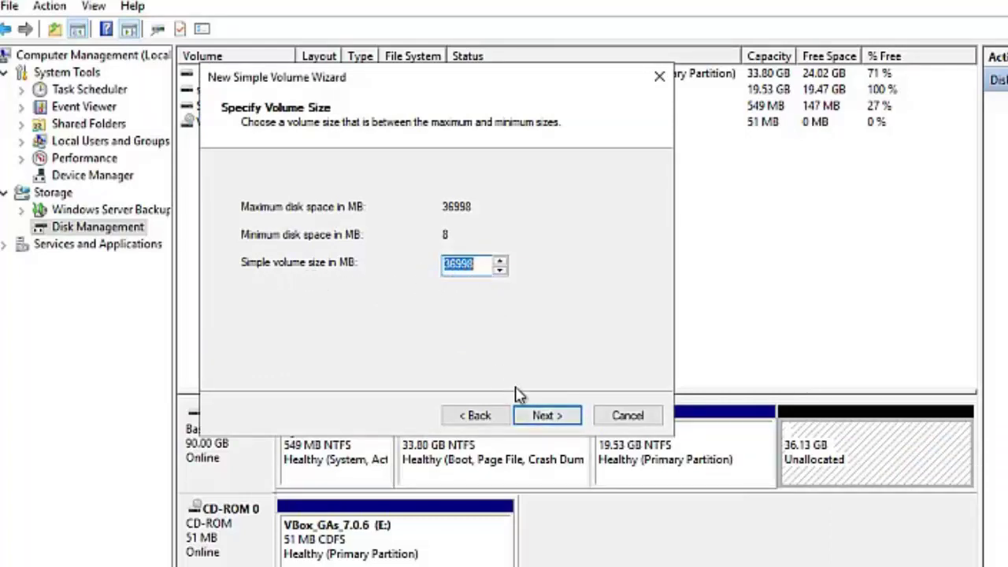
{"action": "left_click", "coordinate": [545, 415]}
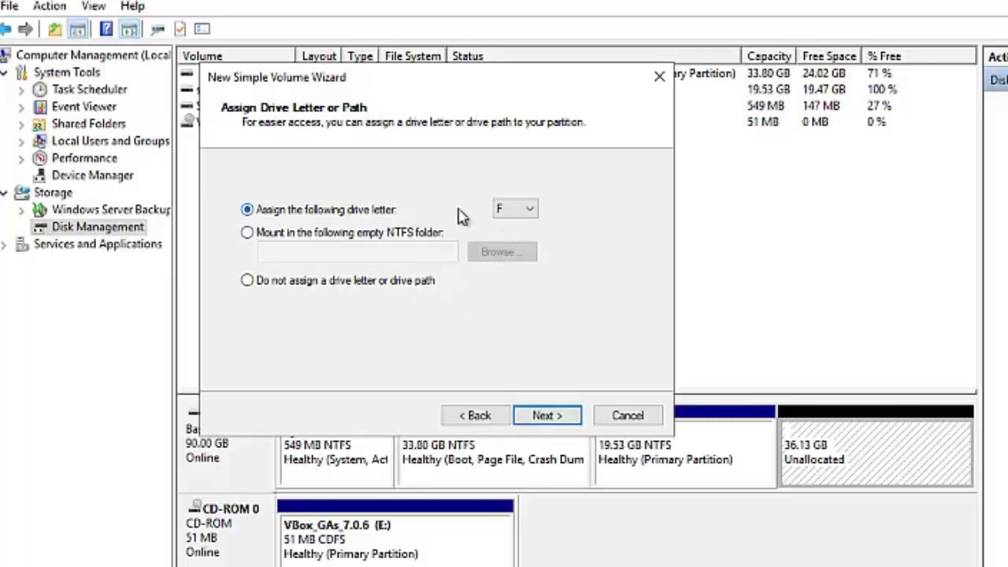
Keep drive letter F and label the new volume itdoc
{"action": "left_click", "coordinate": [543, 415]}
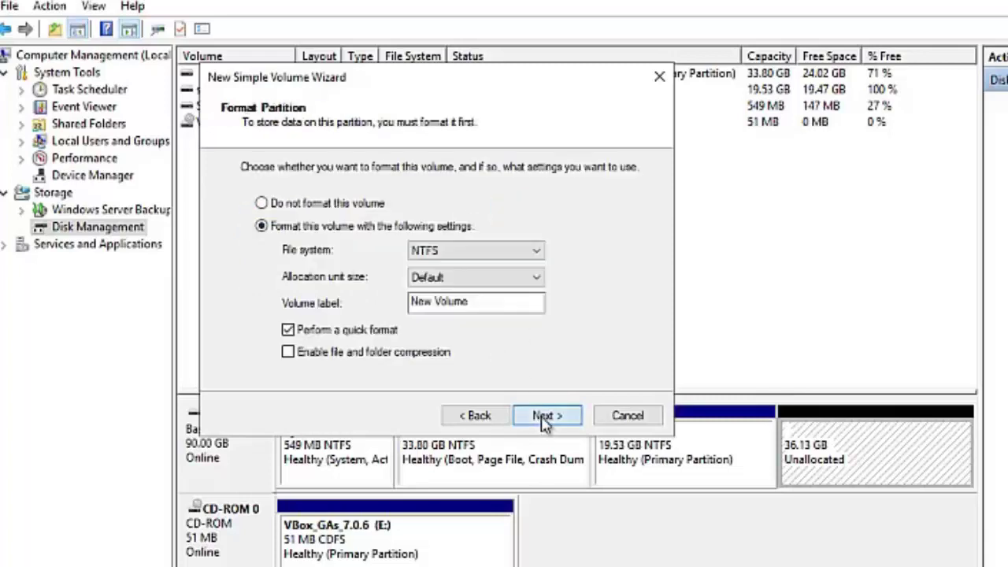
{"action": "left_click_drag", "start_coordinate": [472, 302], "coordinate": [392, 302]}
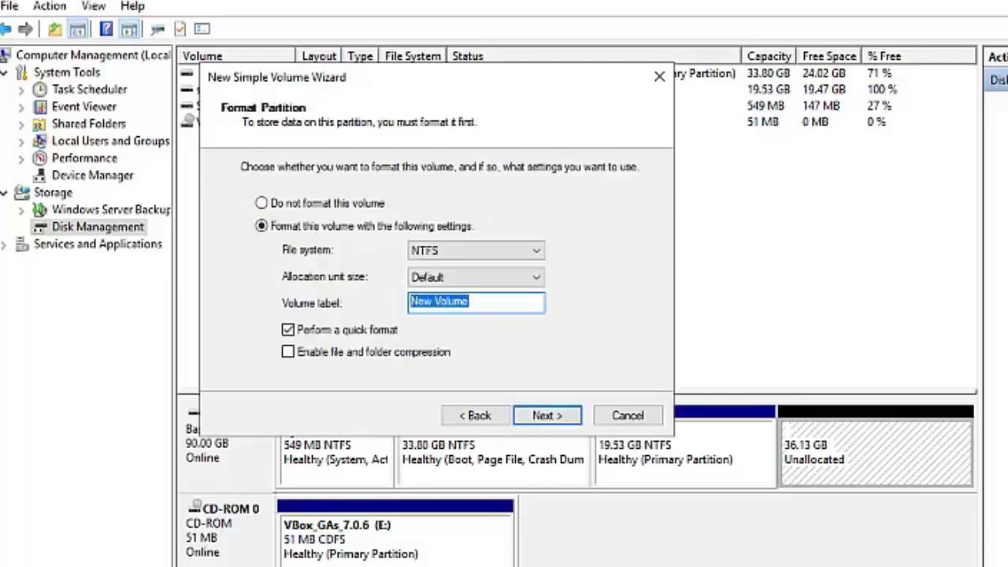
{"action": "type", "text": "itdoc"}
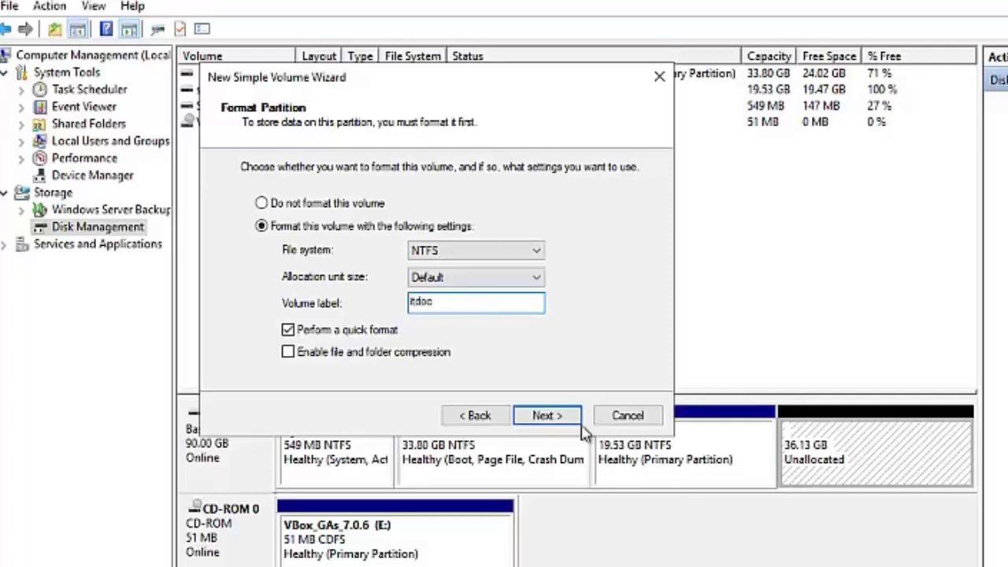
{"action": "left_click", "coordinate": [551, 416]}
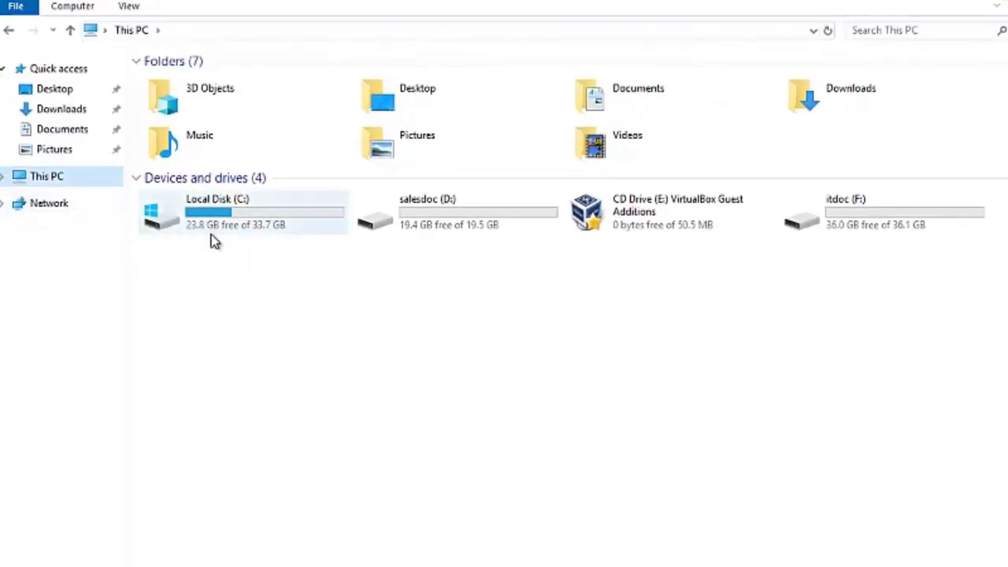
Check the salesdoc (D:) and itdoc (F:) drives in This PC
{"action": "left_click", "coordinate": [468, 221]}
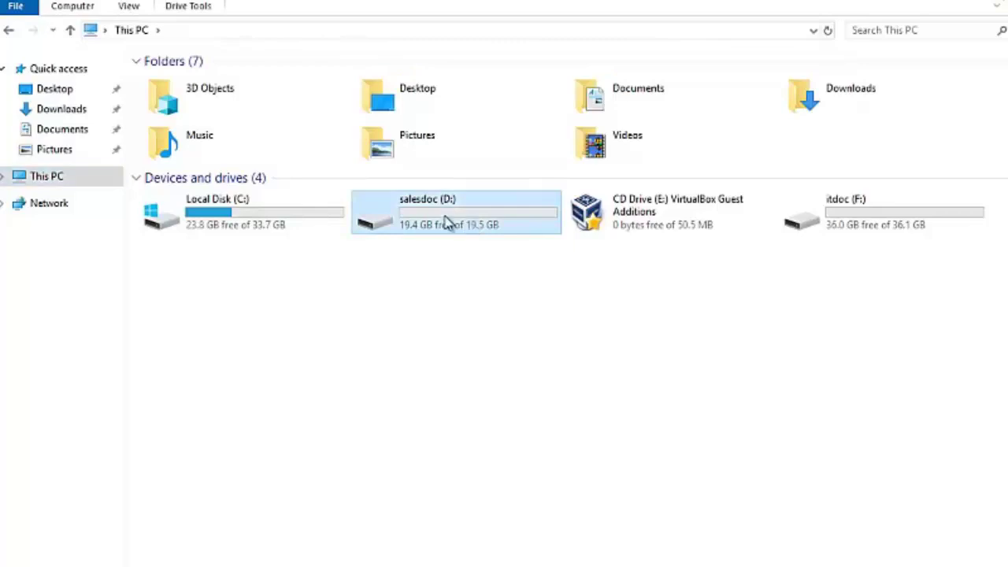
{"action": "left_click", "coordinate": [871, 227]}
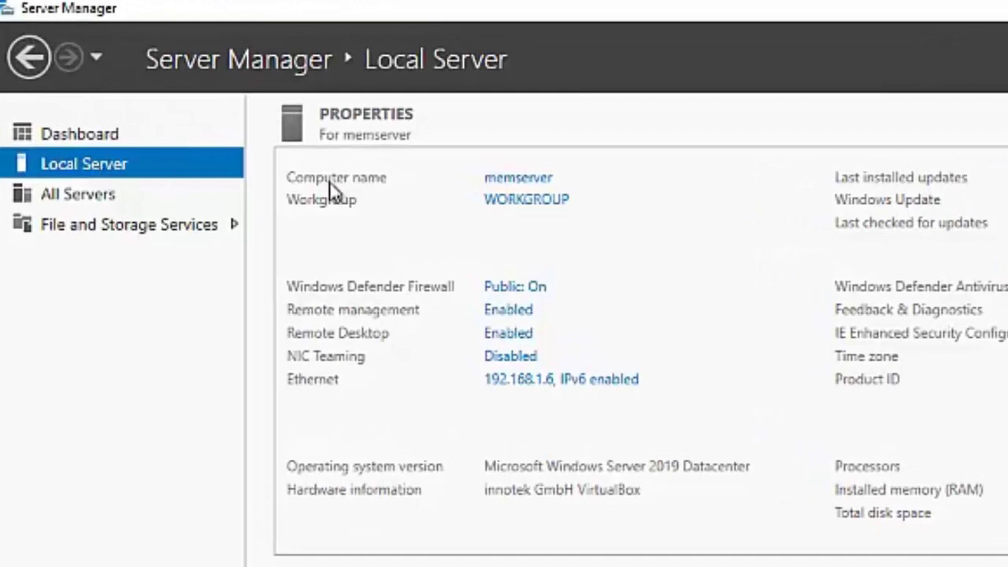
Change memserver's membership from workgroup to the nada.com domain
{"action": "left_click", "coordinate": [526, 180]}
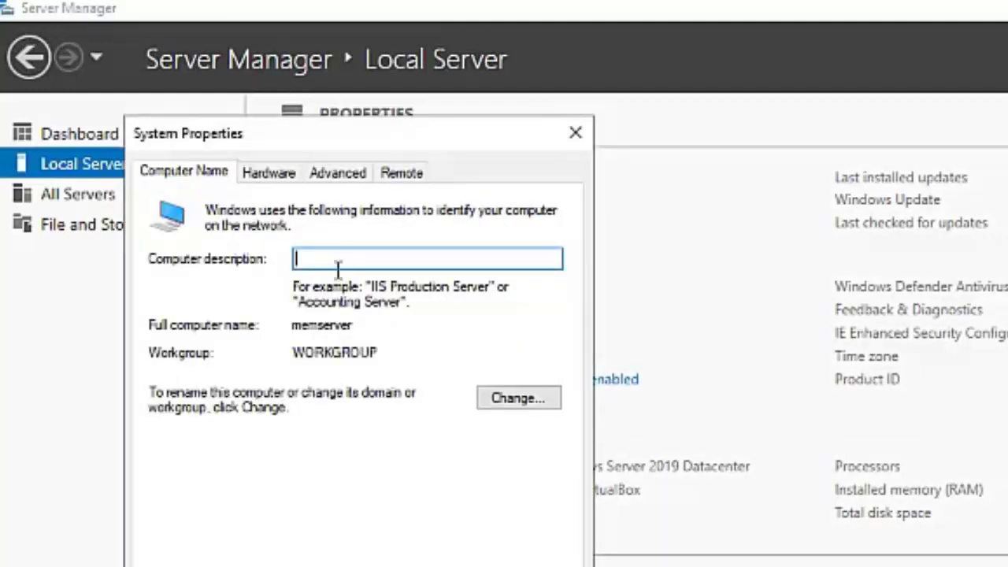
{"action": "left_click", "coordinate": [502, 402]}
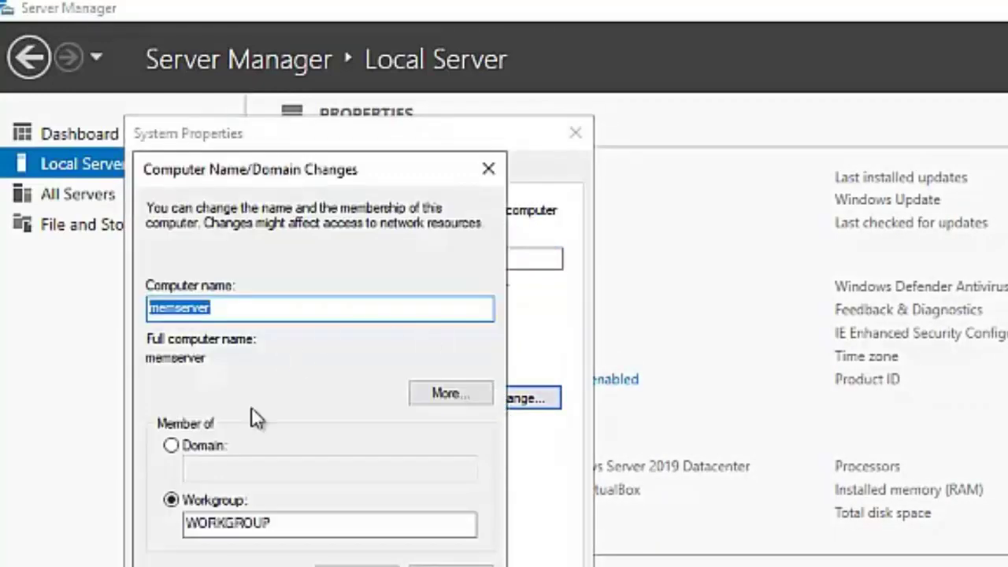
{"action": "left_click", "coordinate": [172, 448]}
{"action": "left_click", "coordinate": [219, 468]}
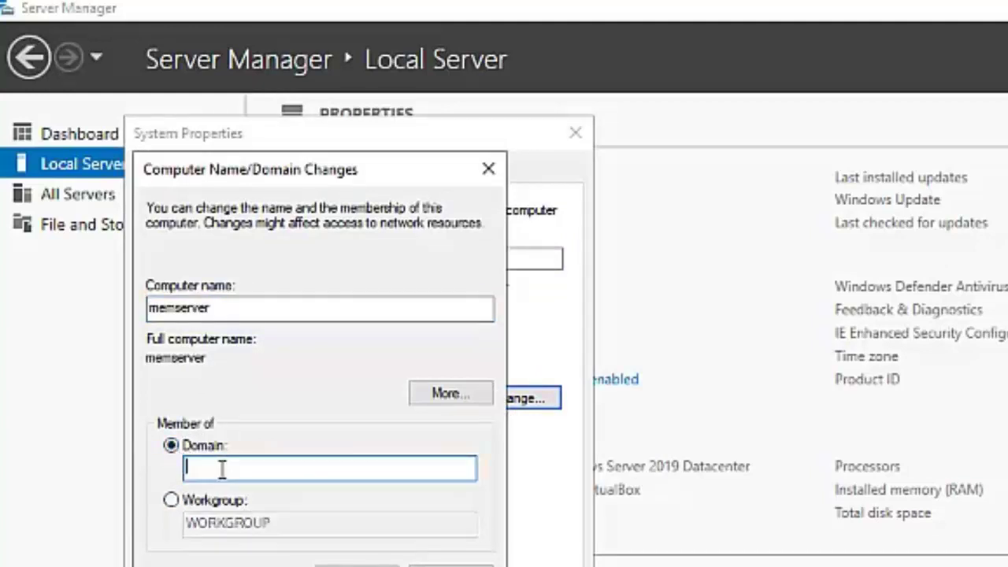
{"action": "type", "text": "nada.com"}
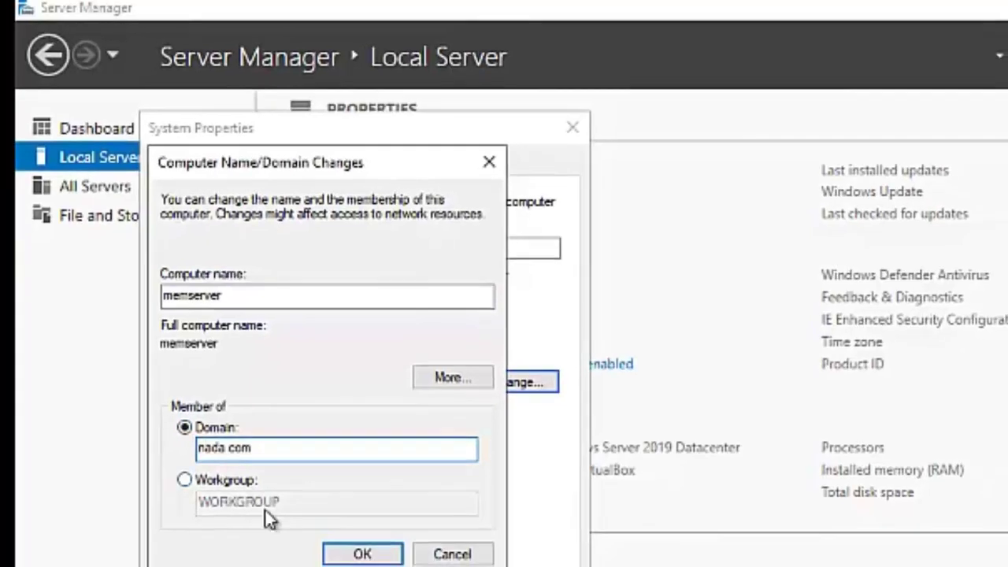
{"action": "left_click", "coordinate": [362, 565]}
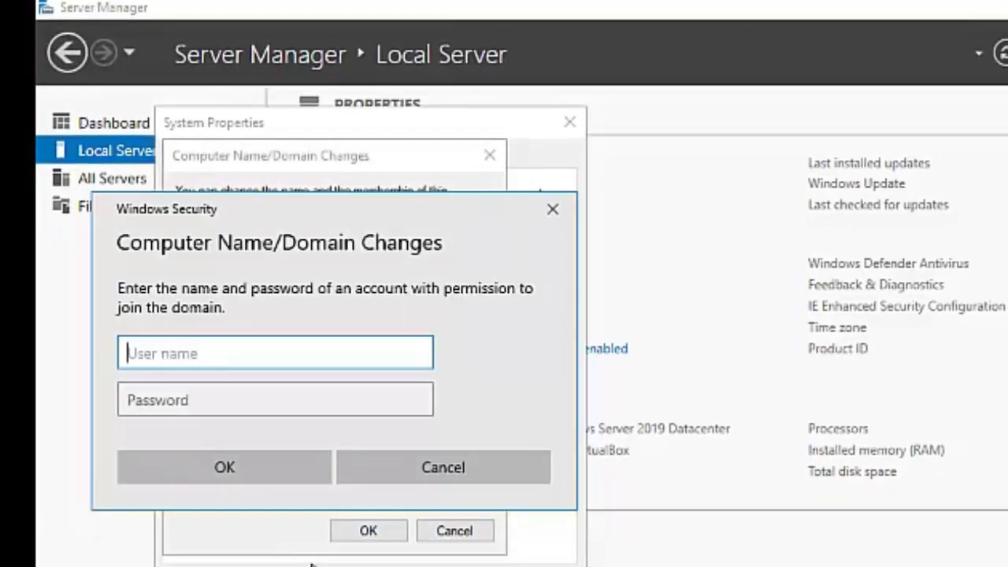
Enter a domain admin account's user name and password to authorize the join
{"action": "type", "text": "a"}
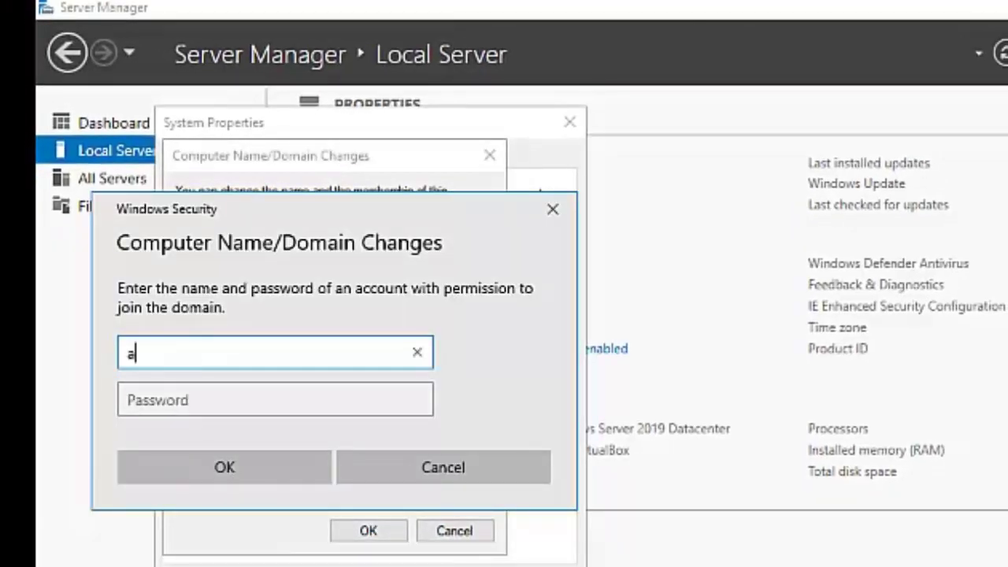
{"action": "type", "text": "ly"}
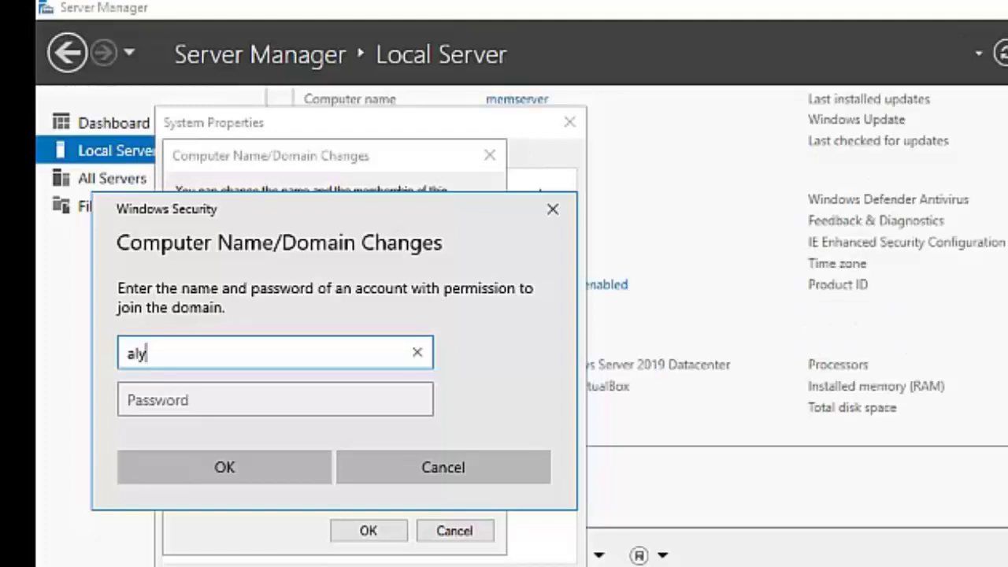
{"action": "left_click", "coordinate": [184, 400]}
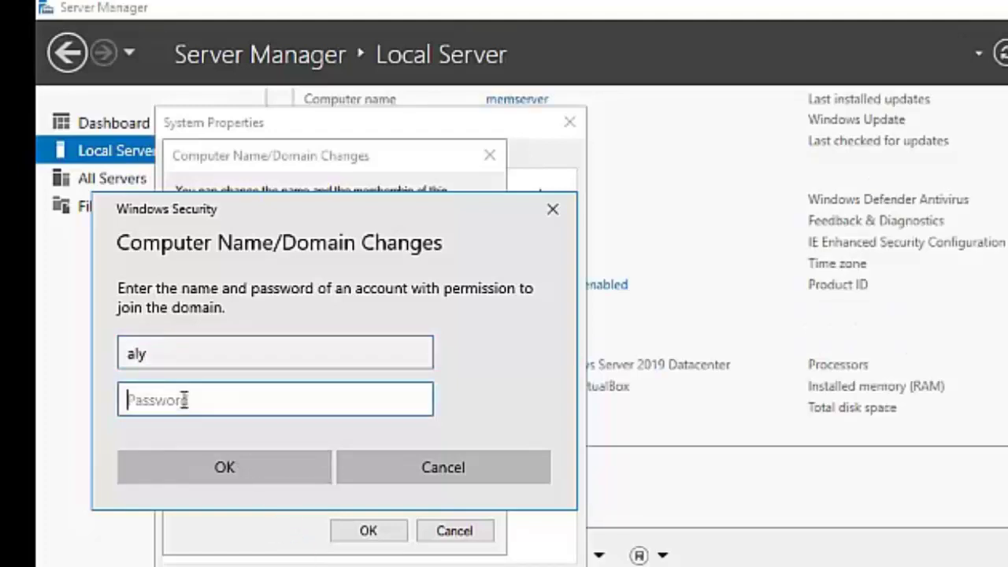
{"action": "type", "text": "Password1"}
{"action": "left_click", "coordinate": [220, 470]}
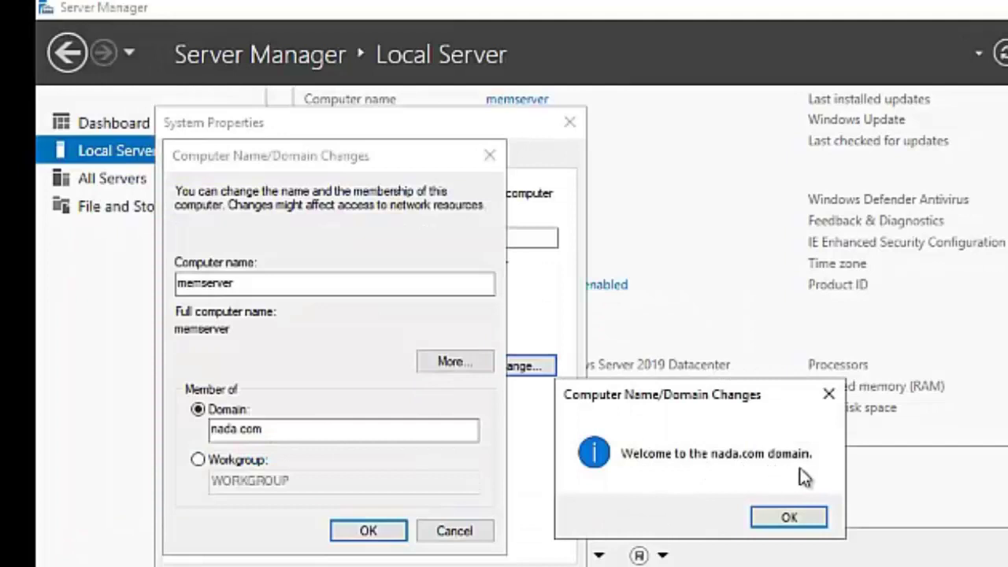
Acknowledge the welcome and restart notices and restart the server now
{"action": "left_click", "coordinate": [795, 516]}
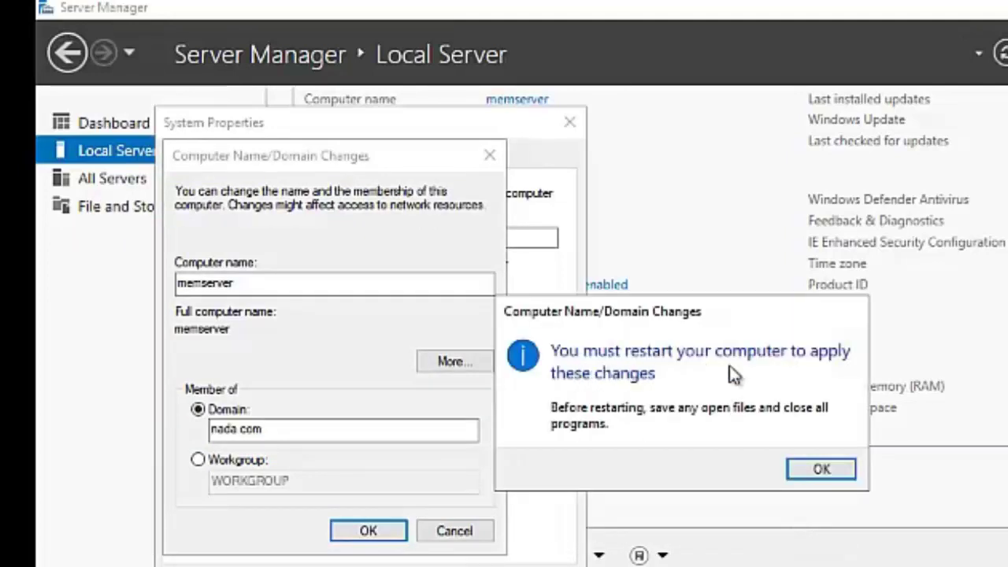
{"action": "left_click", "coordinate": [805, 469]}
{"action": "left_click", "coordinate": [438, 562]}
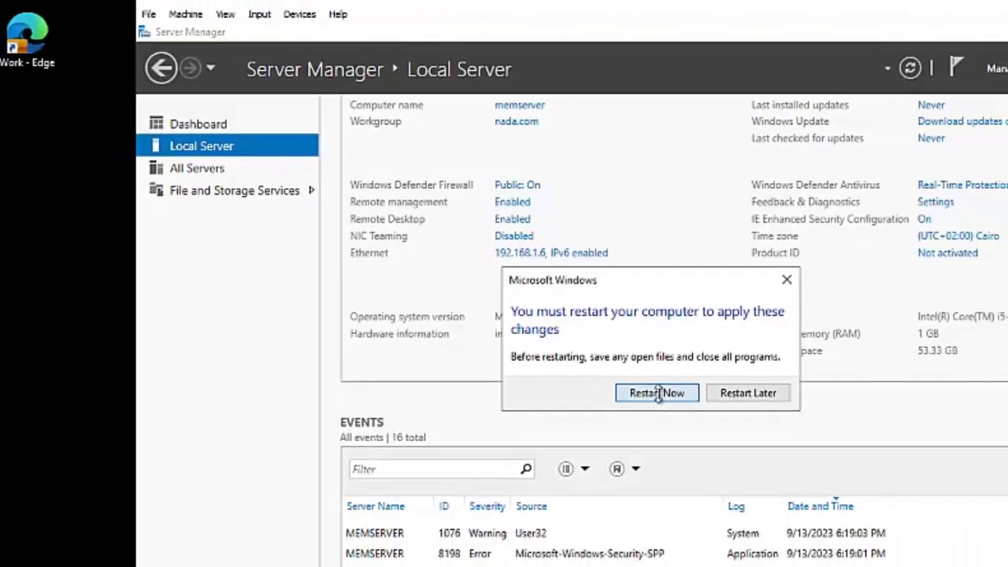
{"action": "left_click", "coordinate": [689, 461]}
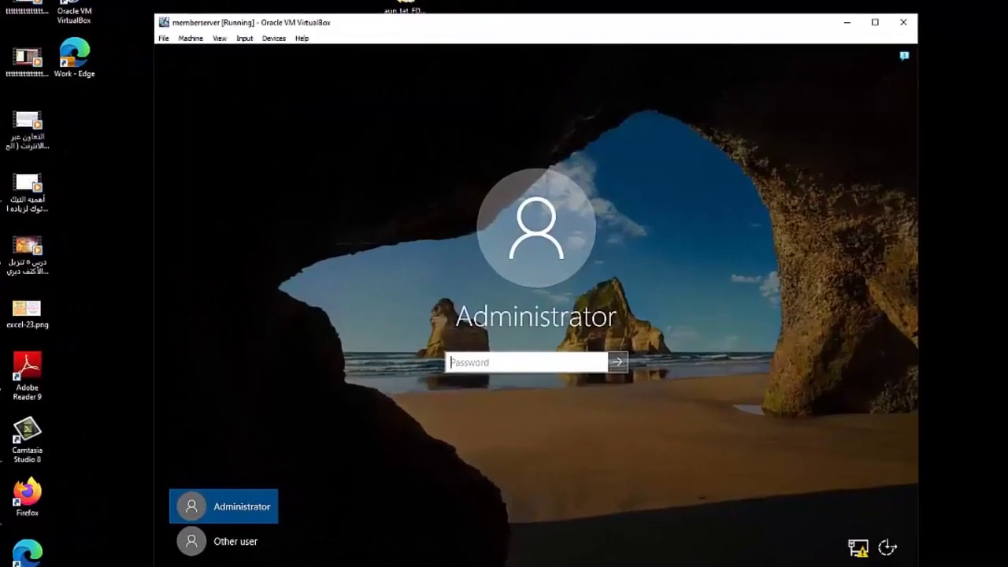
Sign in as Administrator with its password and open the Local Server page
{"action": "type", "text": "P@ssw0rd"}
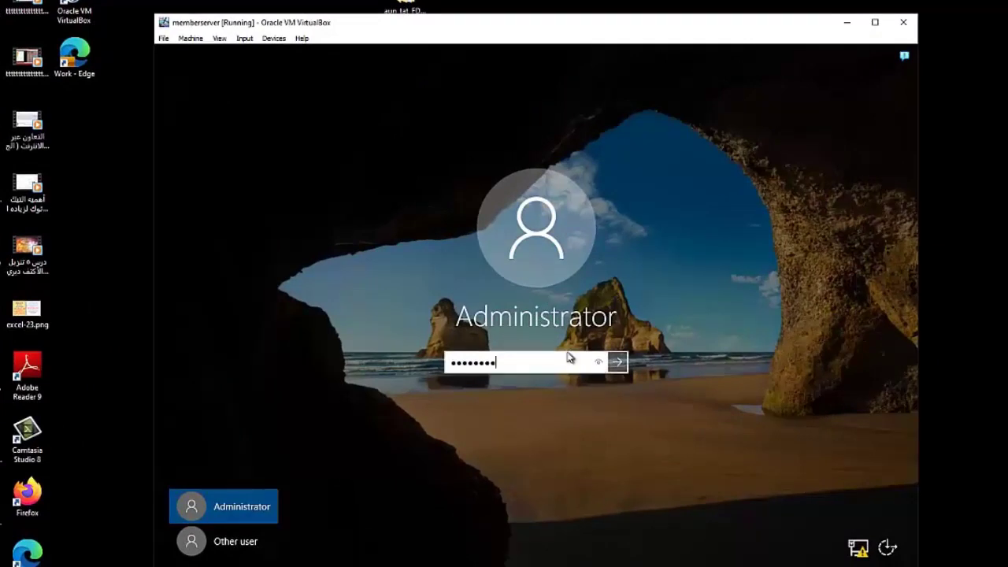
{"action": "left_click", "coordinate": [617, 363]}
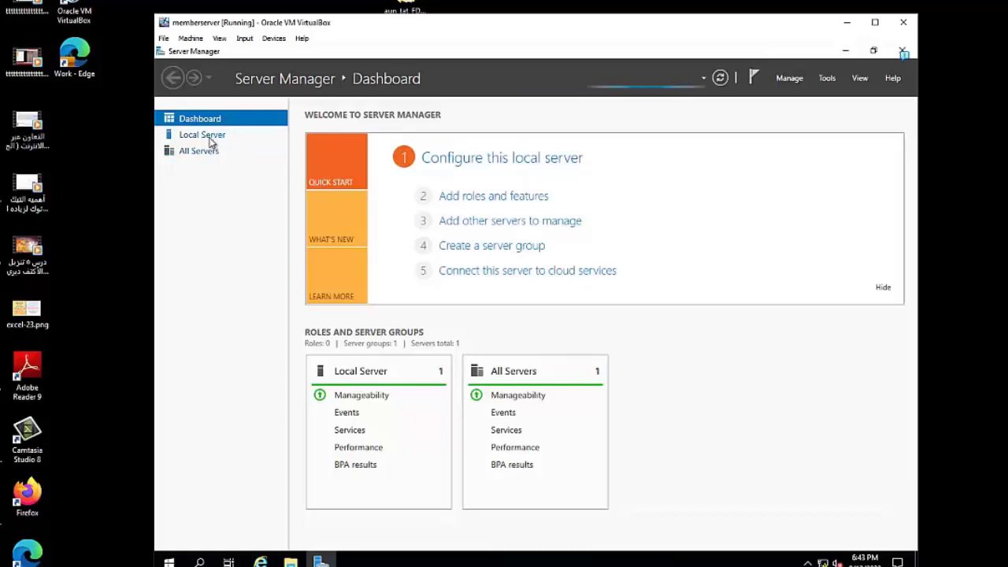
{"action": "left_click", "coordinate": [208, 139]}
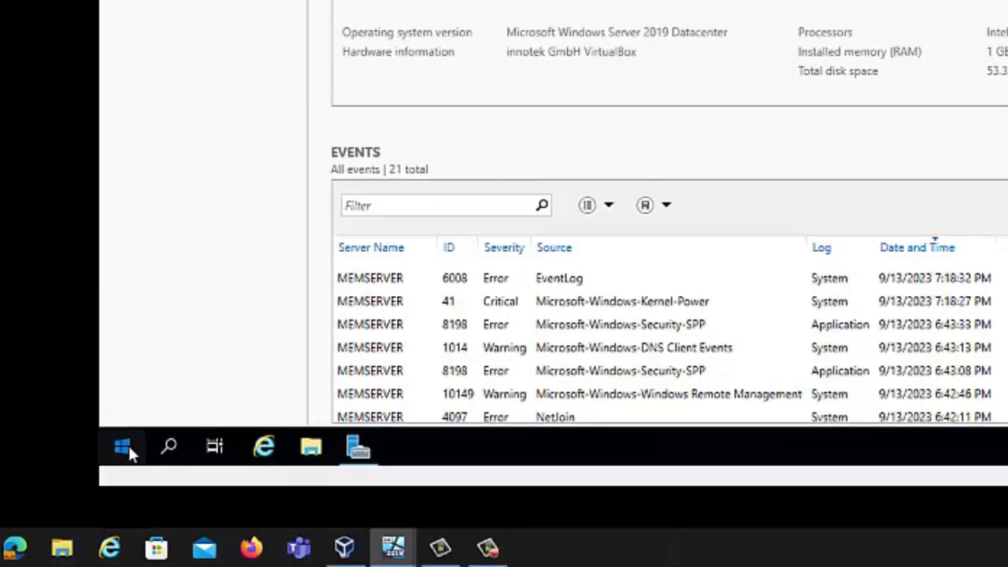
Sign out of the Administrator session from the Start menu
{"action": "left_click", "coordinate": [170, 460]}
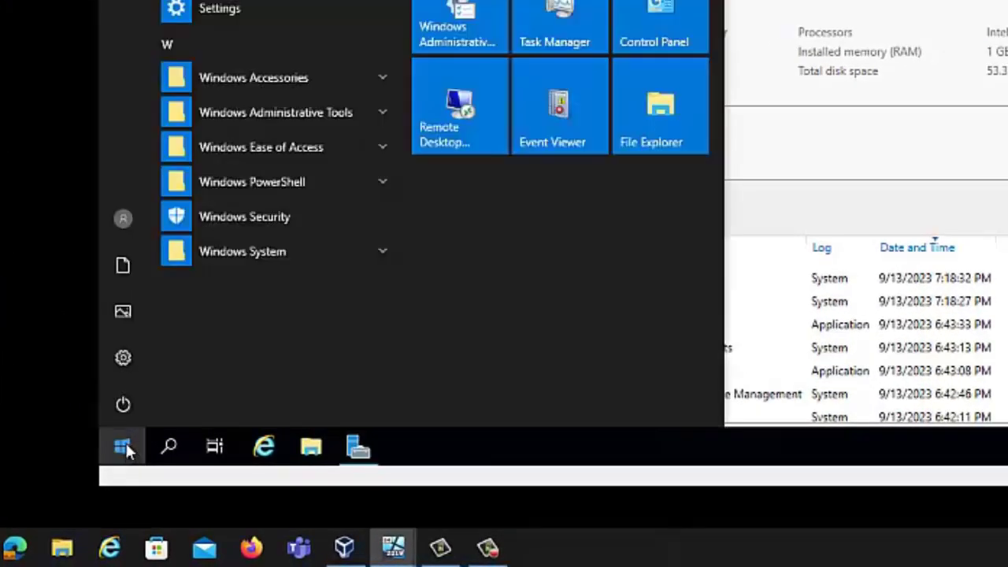
{"action": "left_click", "coordinate": [177, 260]}
{"action": "left_click", "coordinate": [135, 166]}
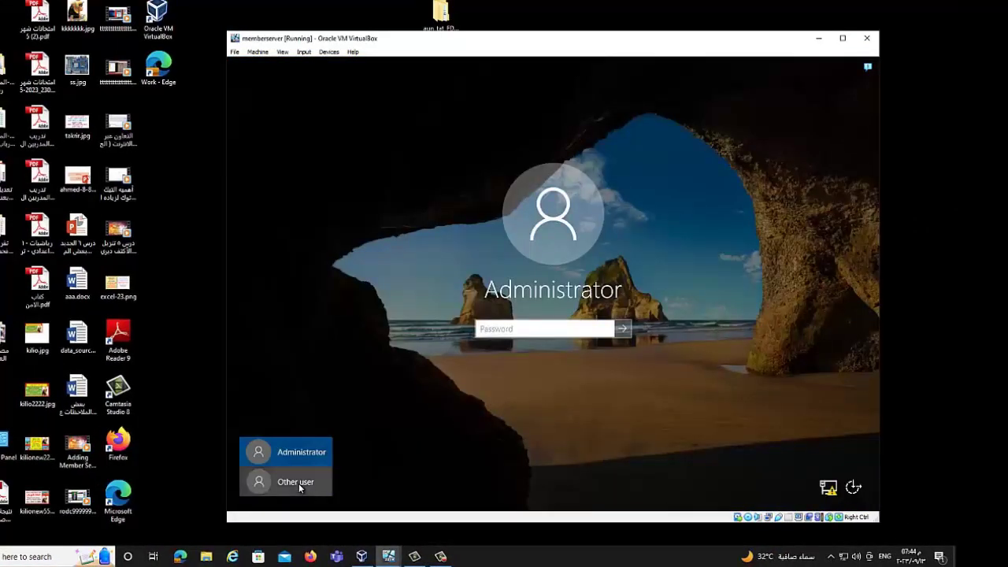
Sign in as another user with a nada.com domain user name and password
{"action": "left_click", "coordinate": [299, 483]}
{"action": "left_click", "coordinate": [482, 325]}
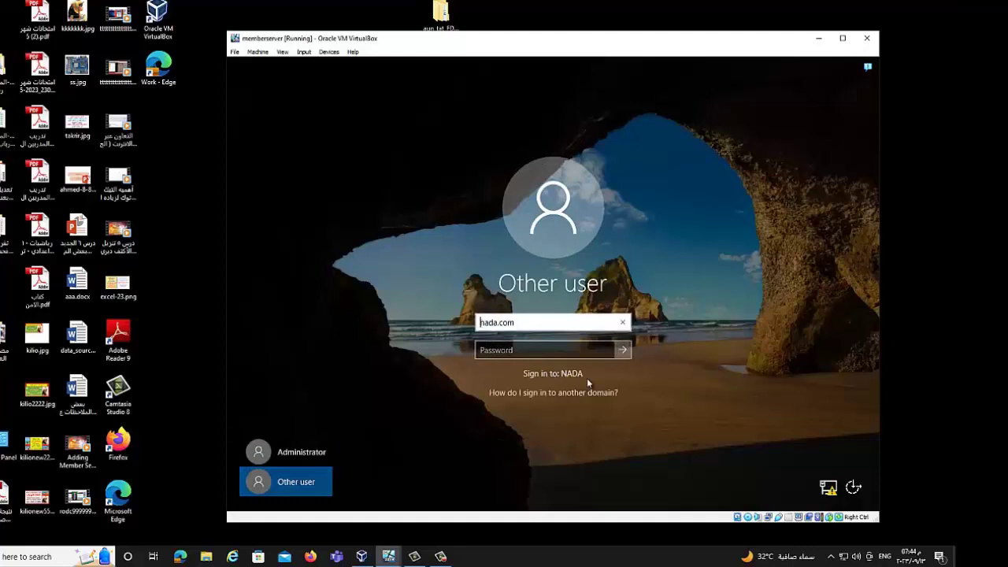
{"action": "type", "text": "aly@"}
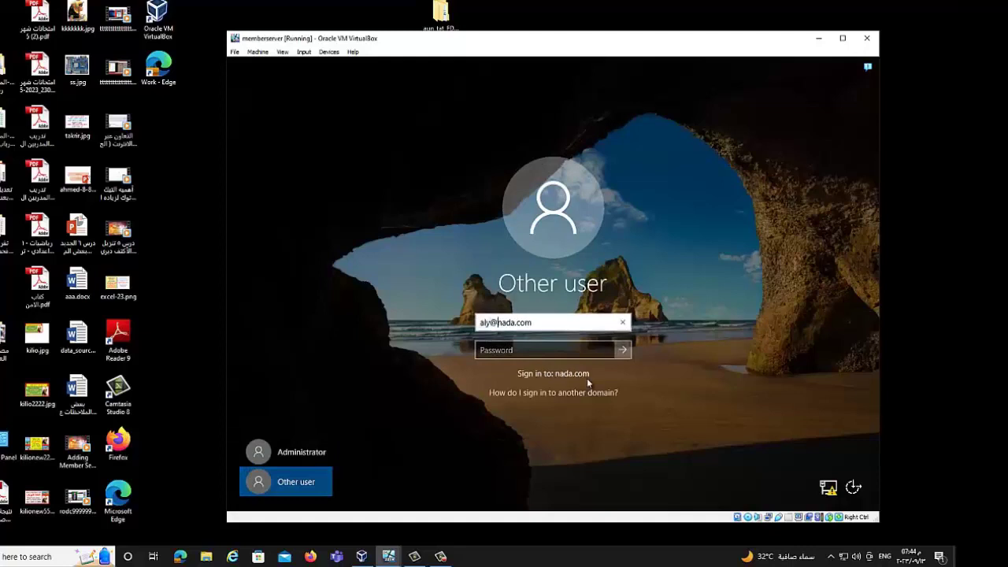
{"action": "left_click", "coordinate": [512, 352]}
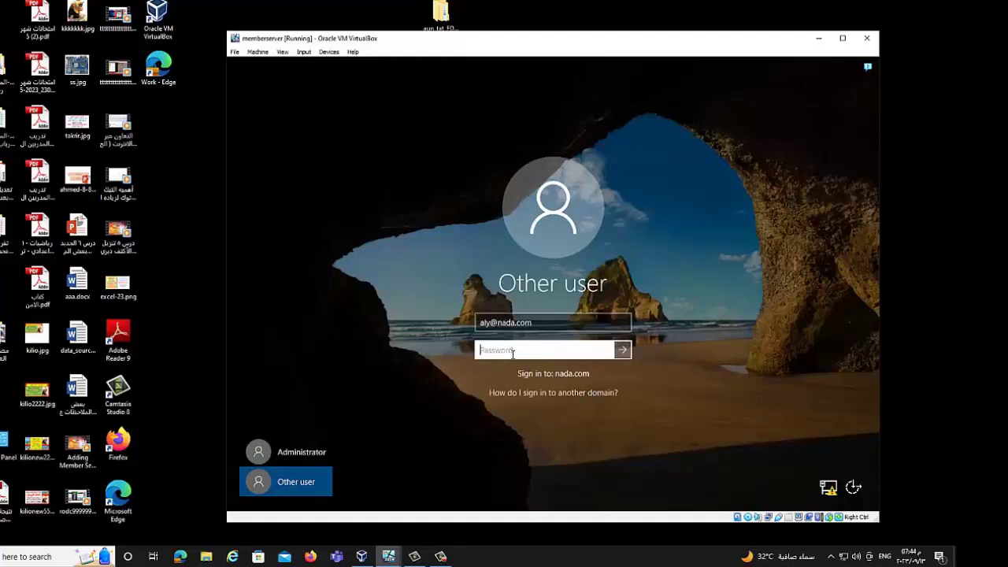
{"action": "type", "text": "•••••"}
{"action": "key", "text": "Return"}
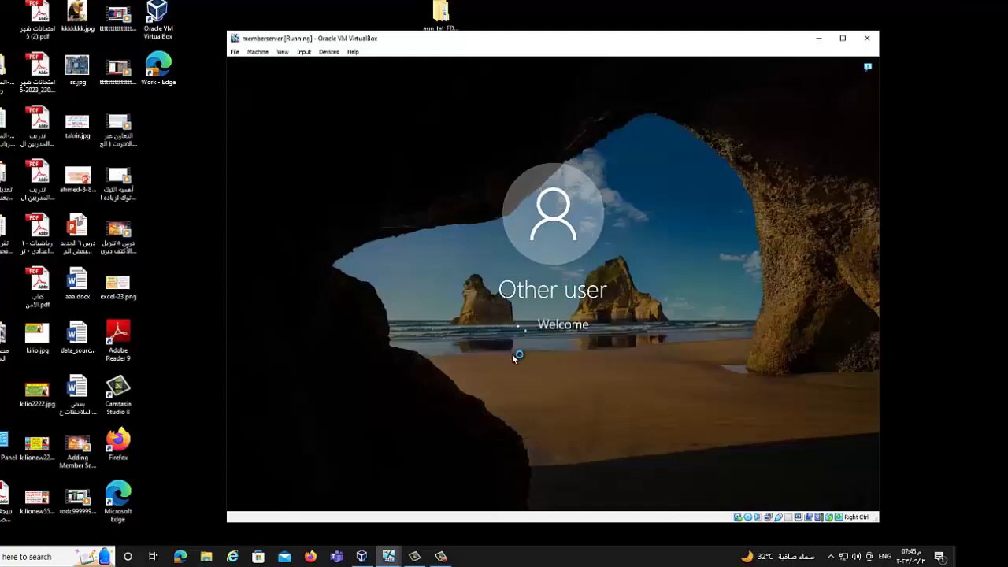